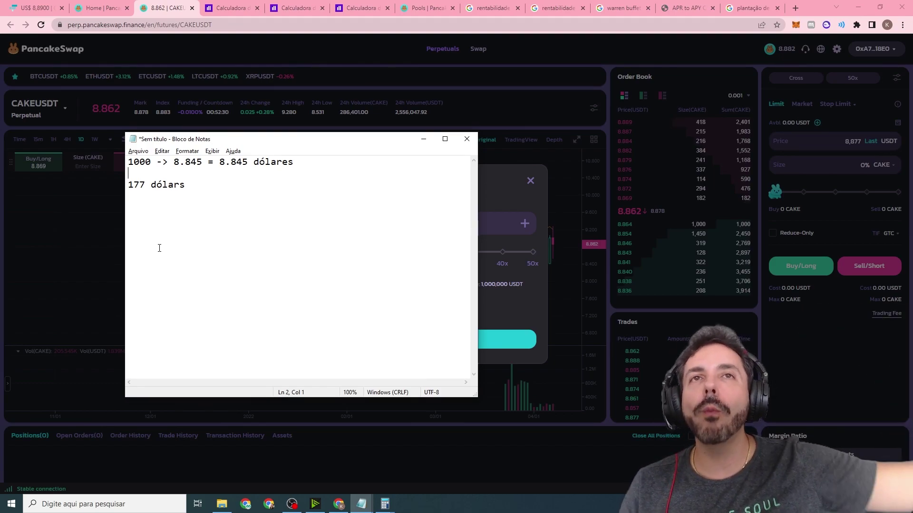
Put the notes aside and bring up the PancakeSwap home page and its Pools page
left_click(386, 104)
left_click(443, 4)
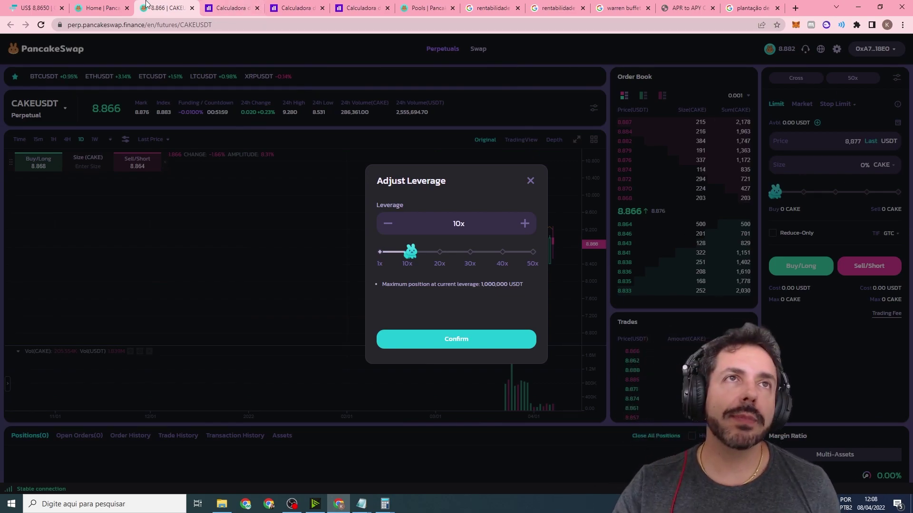
left_click(100, 7)
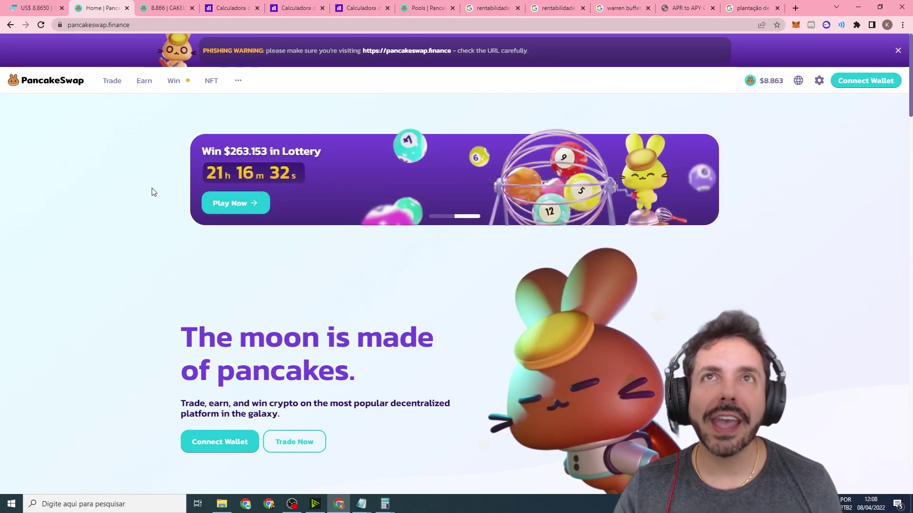
left_click(423, 7)
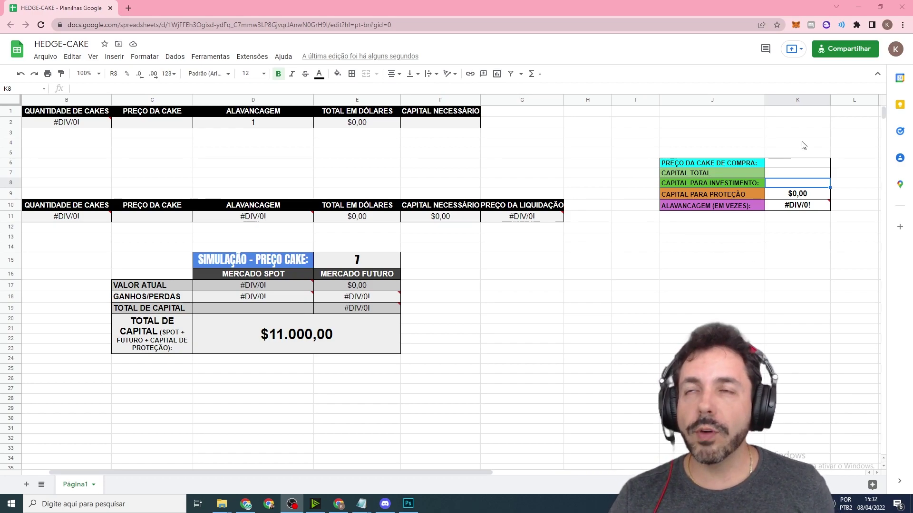
Set the CAKE purchase price in the HEDGE-CAKE sheet to 9 and clear the simulated CAKE price in E15
left_click(792, 164)
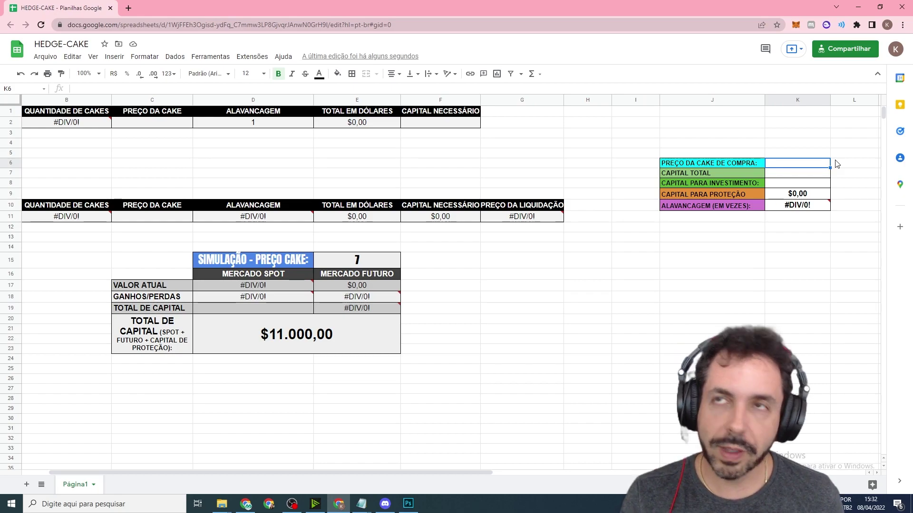
type("9")
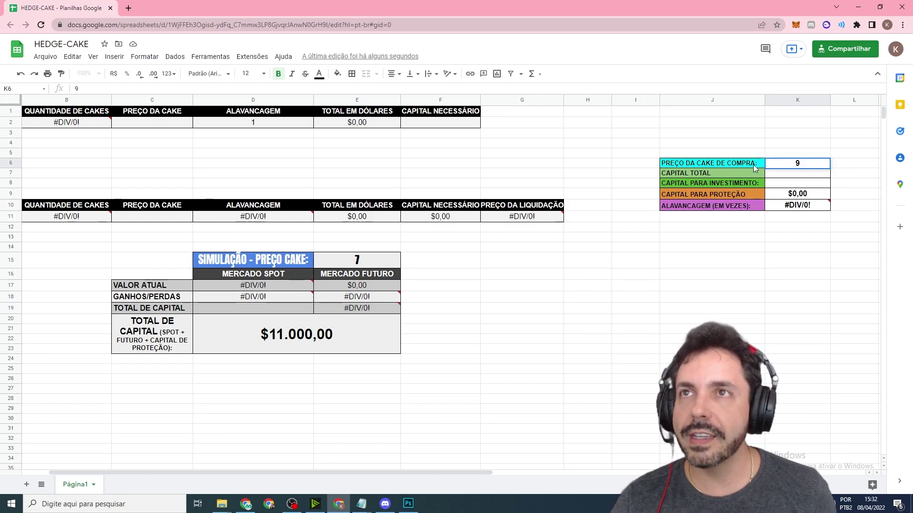
key("Return")
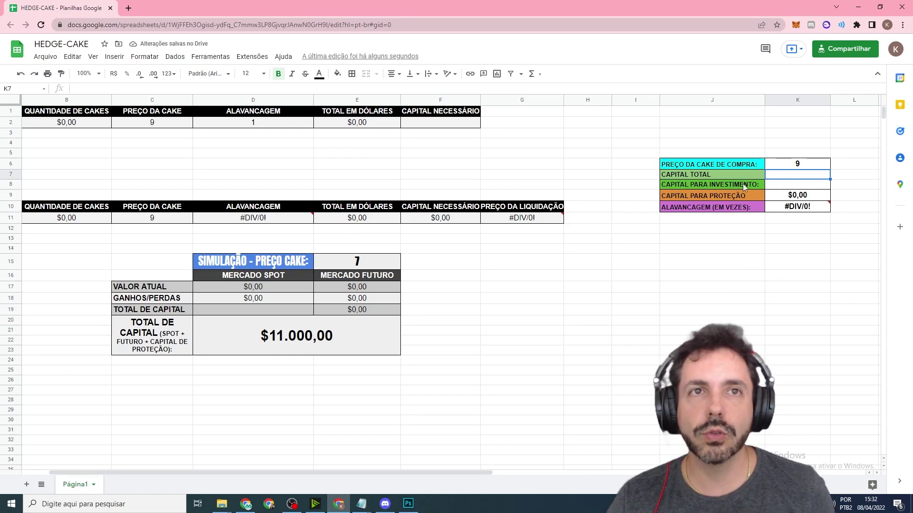
left_click(366, 261)
key("Delete")
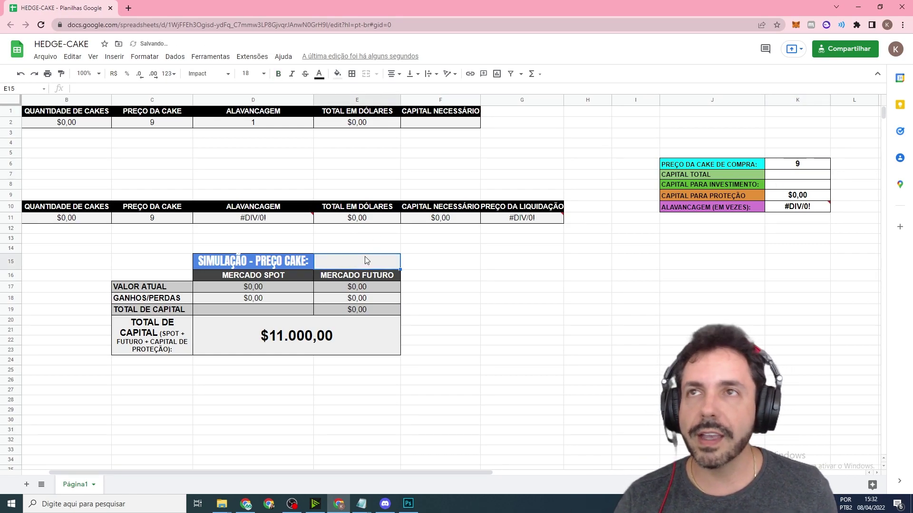
Set the total capital to 11000 and the capital for investment to 10000
left_click(797, 174)
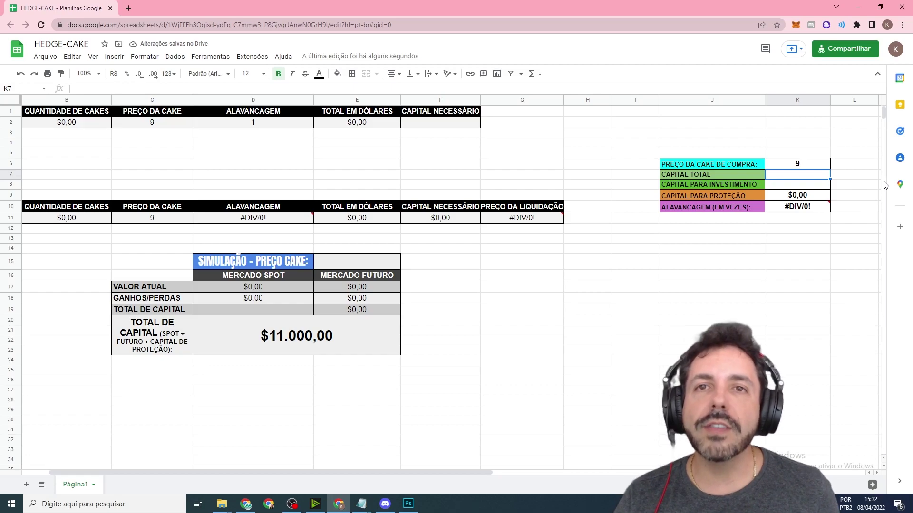
type("11")
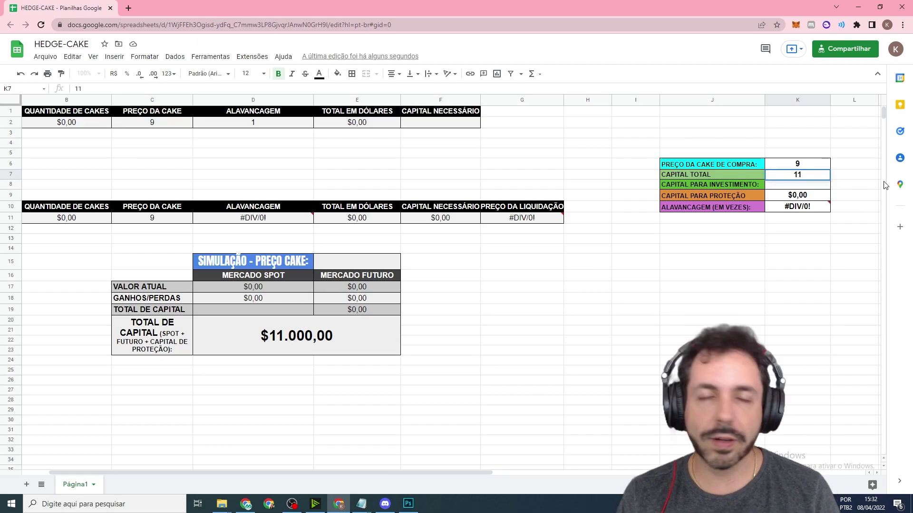
type("000")
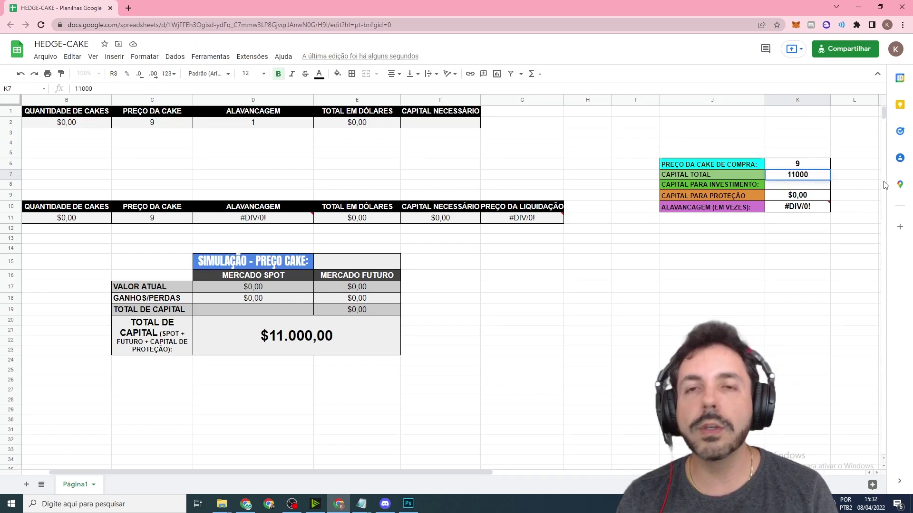
key("Return")
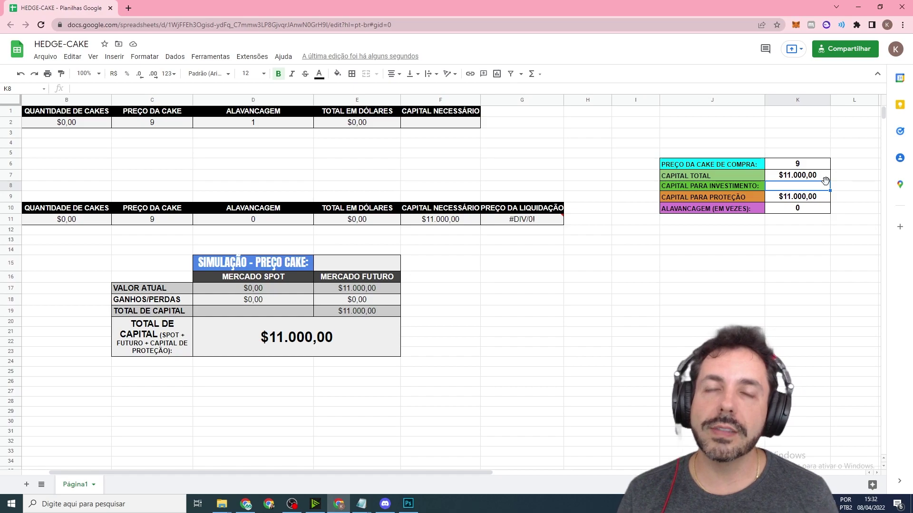
type("10000")
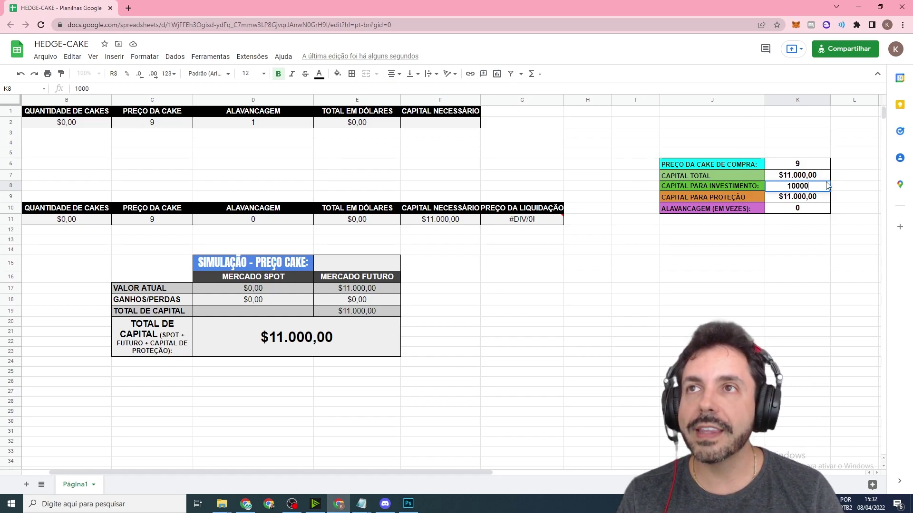
type(".000")
key("Return")
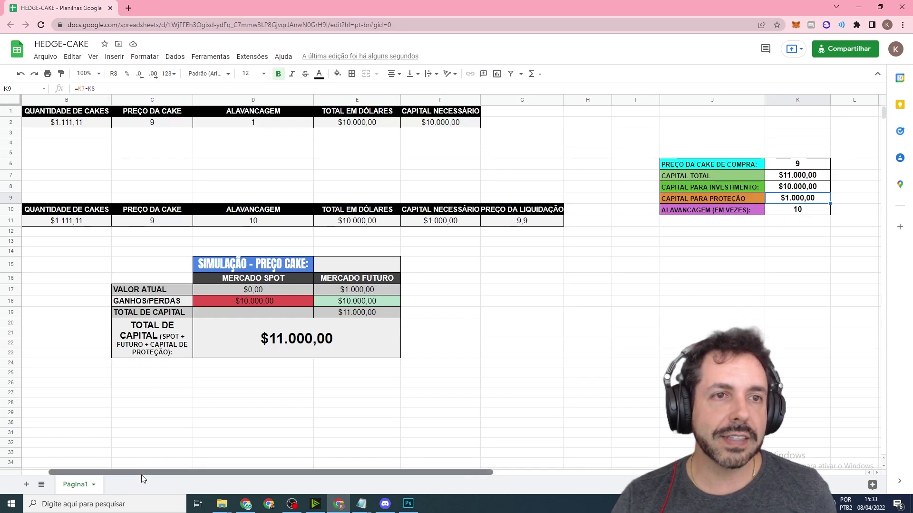
Show the CAKE quantities in B2 and B11 as plain two-decimal numbers and the liquidation price in G11 as dollars
left_click_drag(141, 475, 114, 475)
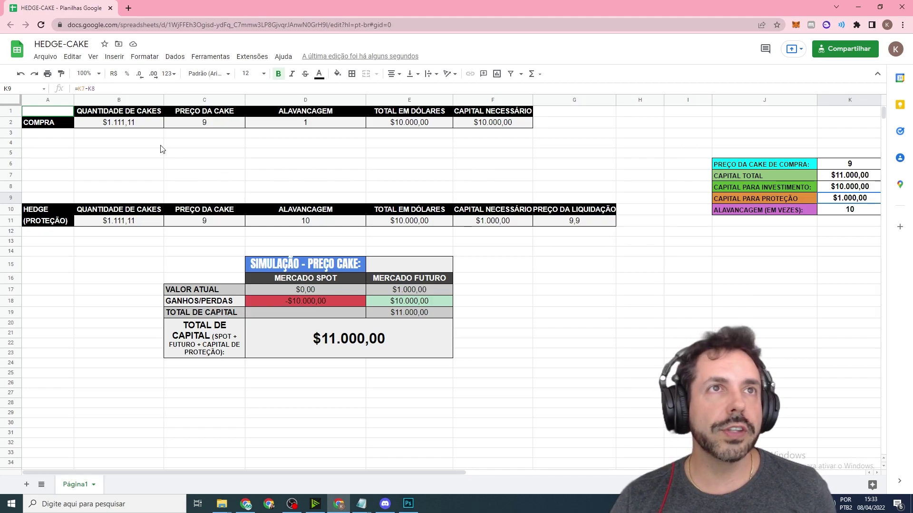
left_click(128, 124)
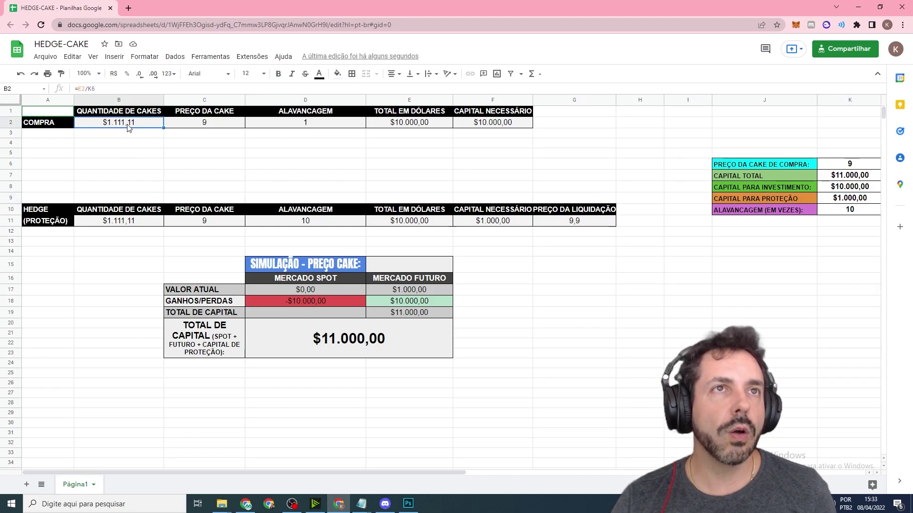
key("ctrl+z")
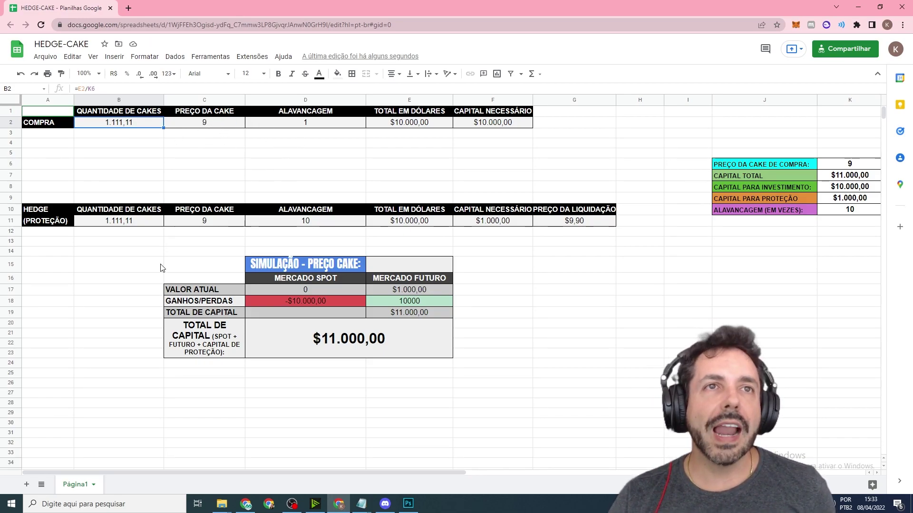
Examine the purchase and hedge rows: CAKE quantity, price, leverage, dollar total, required capital and liquidation price
left_click(310, 222)
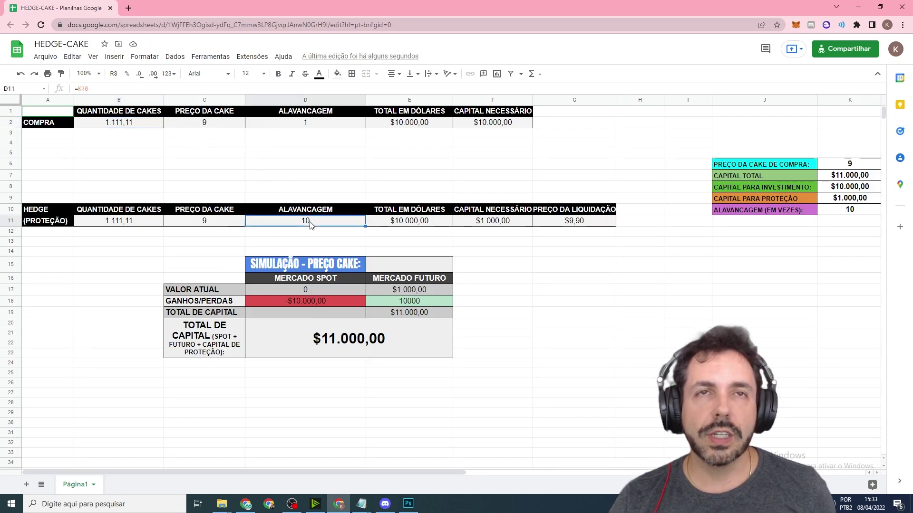
left_click(47, 122)
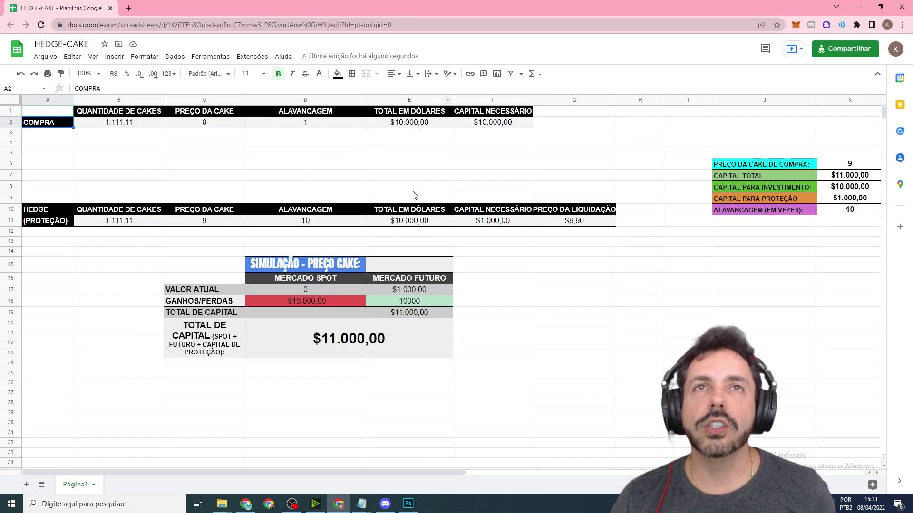
left_click(397, 124)
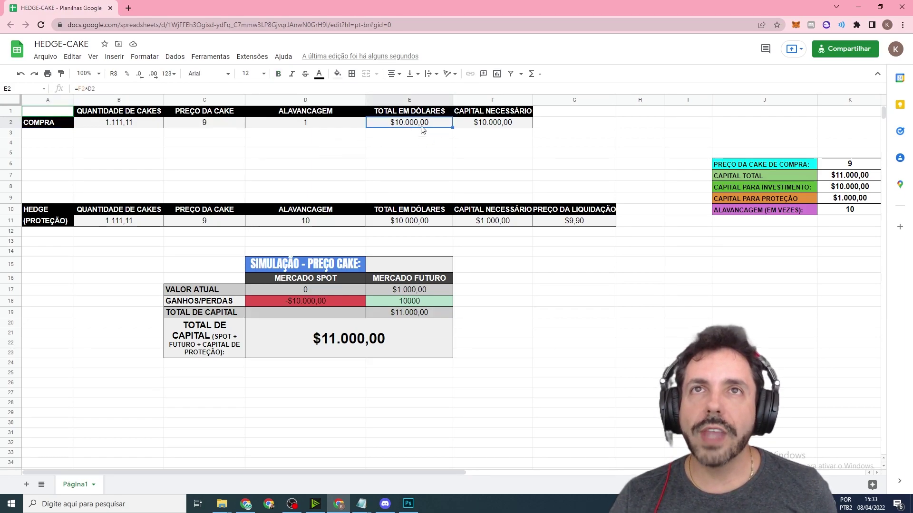
left_click(496, 124)
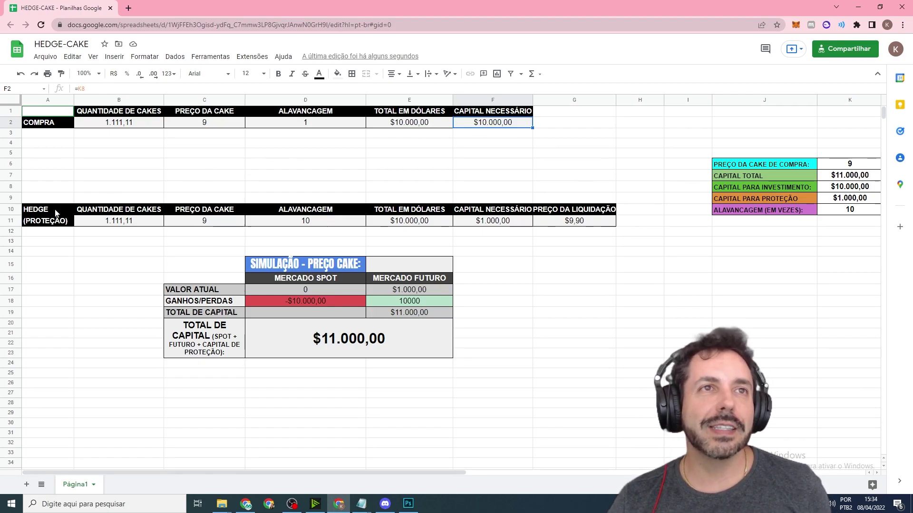
left_click(126, 224)
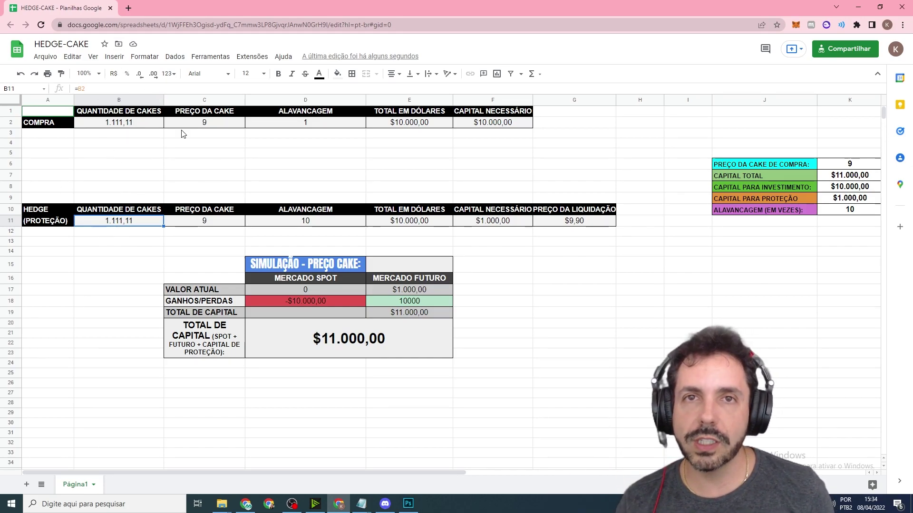
left_click(219, 222)
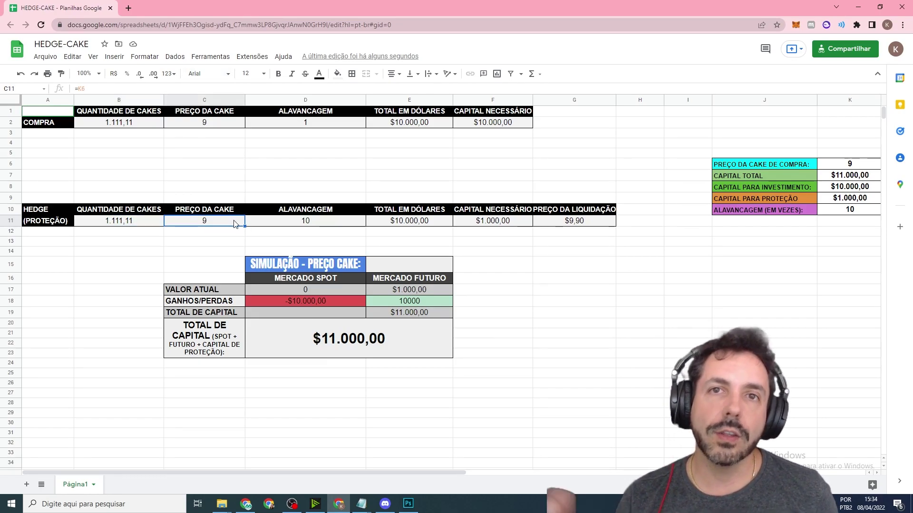
left_click(287, 219)
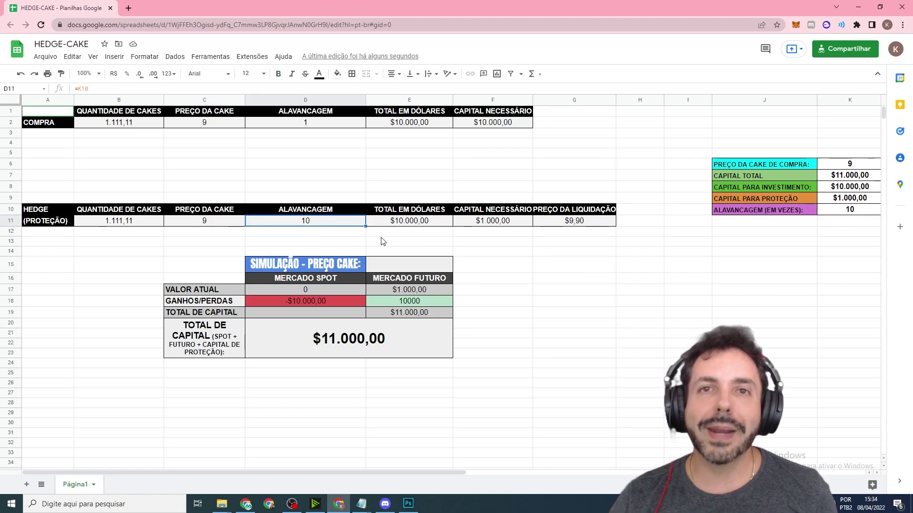
left_click(490, 222)
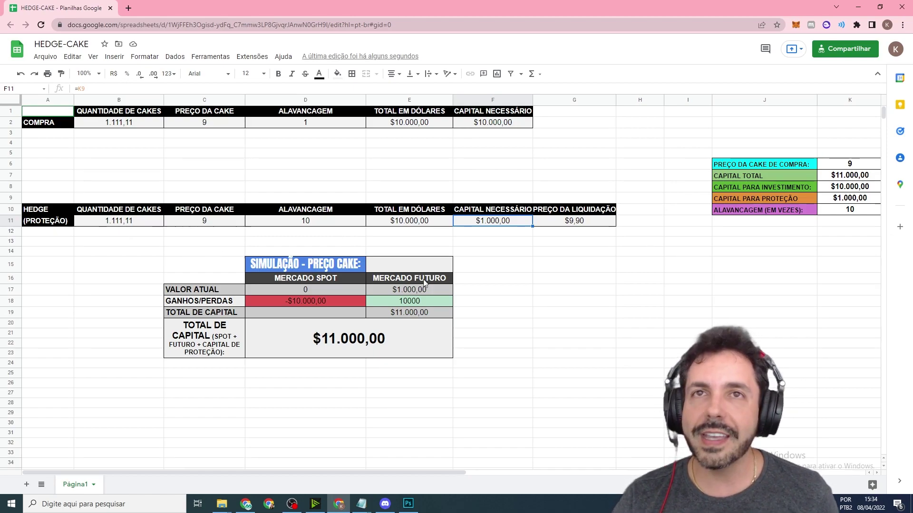
left_click(579, 227)
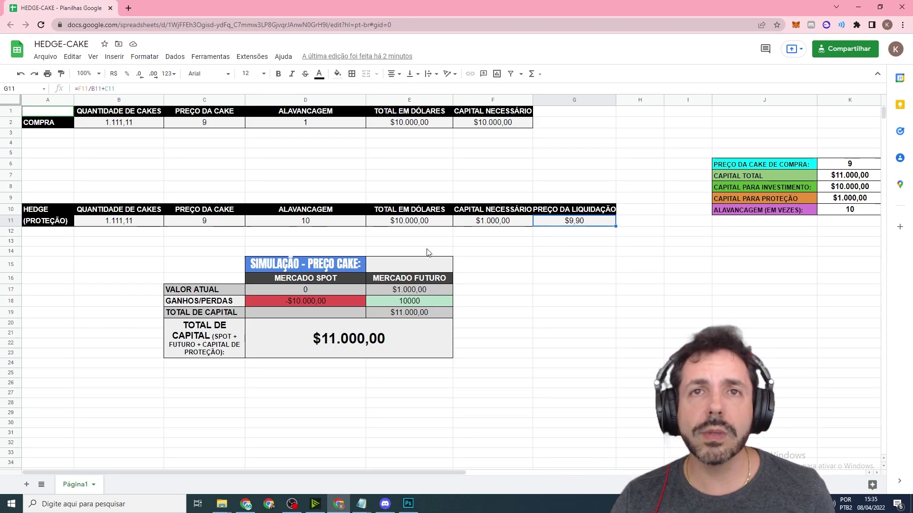
Set the simulated CAKE price in E15 to 7 and check the current value row of the simulation
left_click(395, 265)
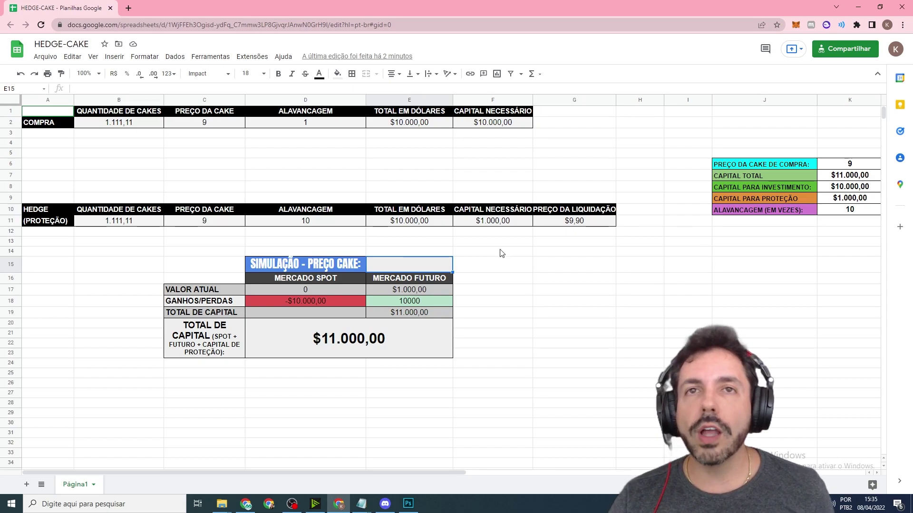
type("7")
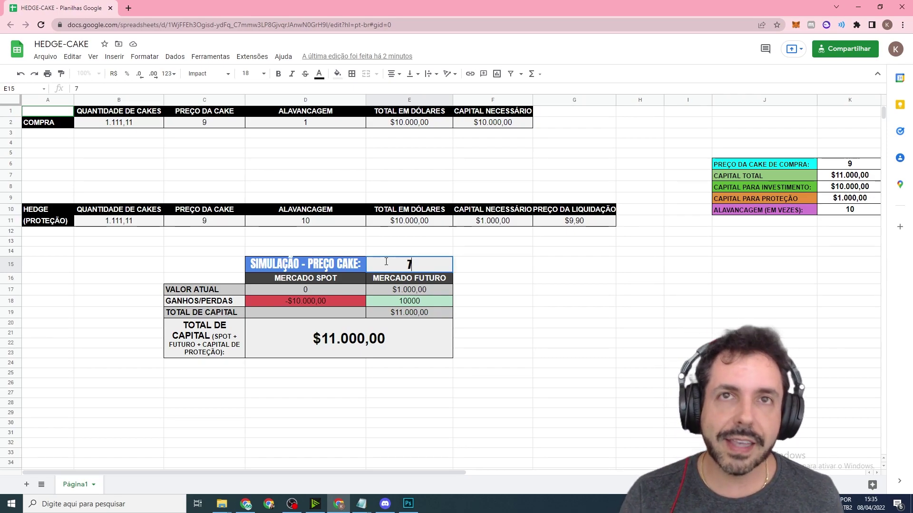
key("Return")
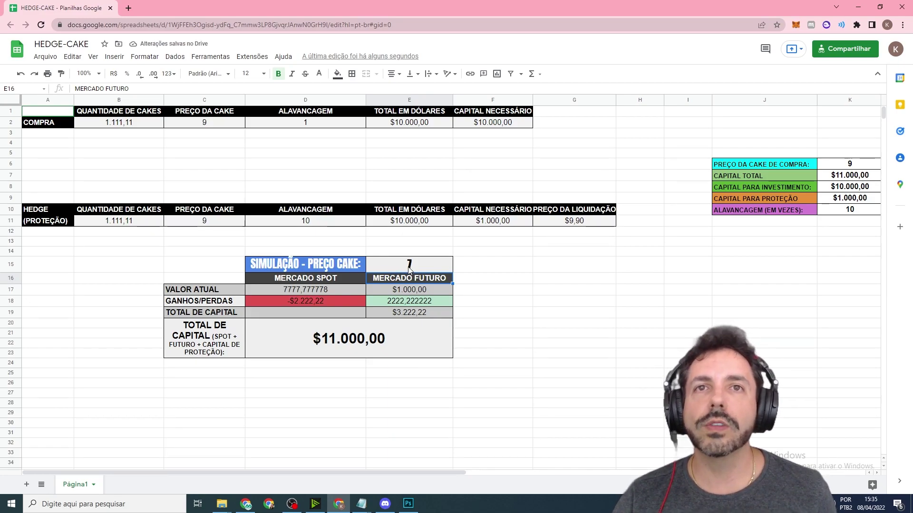
left_click(210, 291)
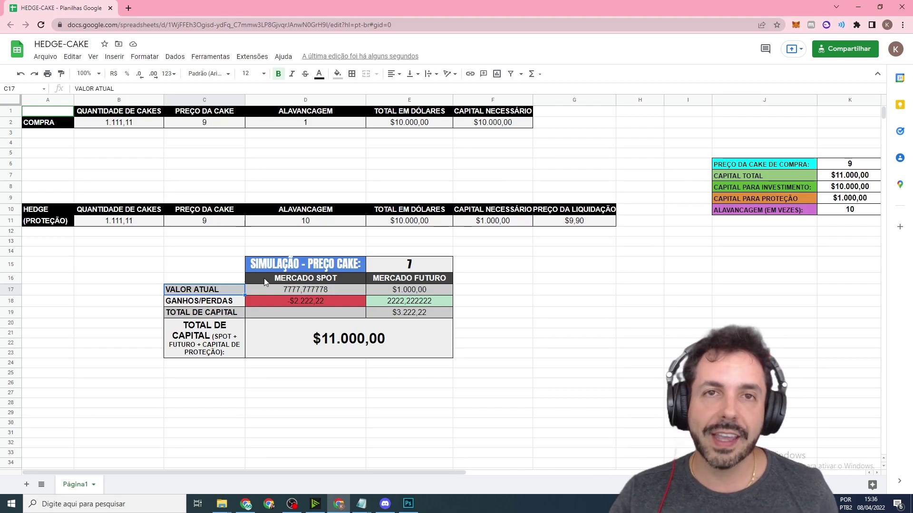
Open PancakeSwap in a new browser tab and go to the ROI calculator on its Syrup Pools page
left_click(128, 8)
type("pancak")
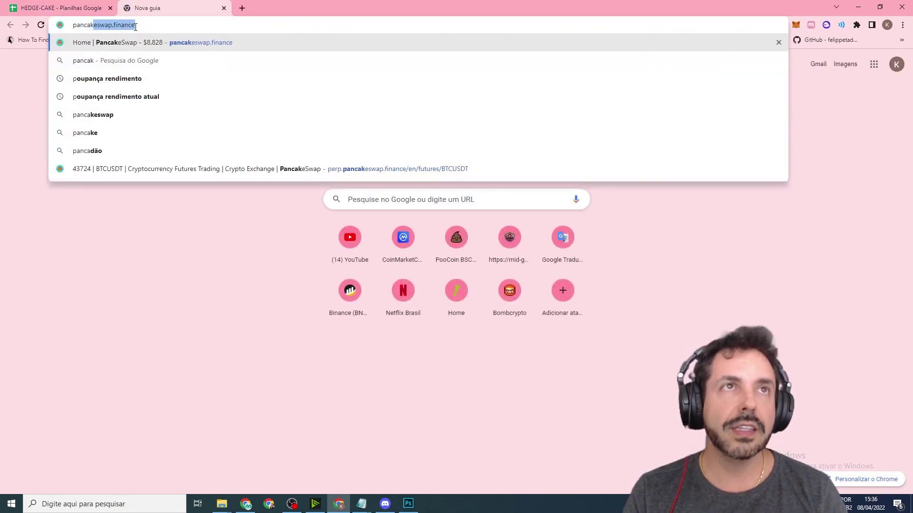
key("Return")
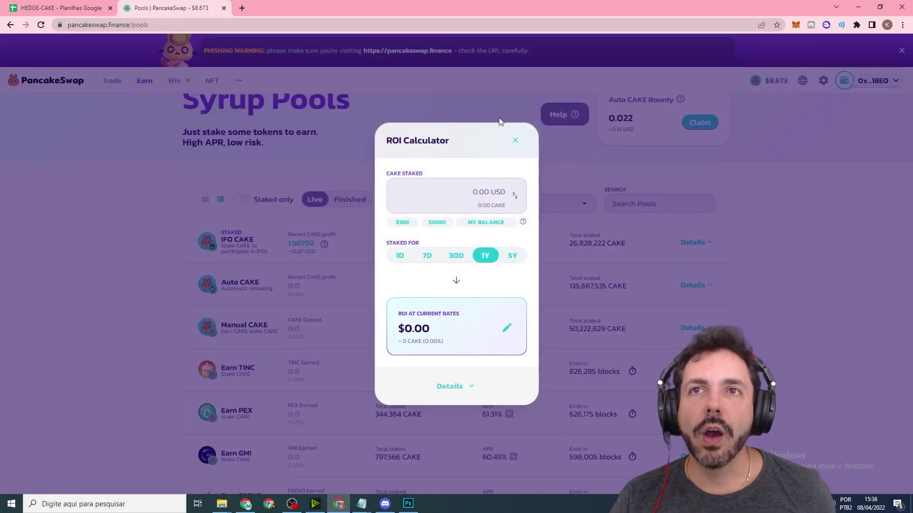
Calculate the ROI for 10000 USD of CAKE staked for 30 days, close the calculator and return to the HEDGE-CAKE sheet
left_click(446, 227)
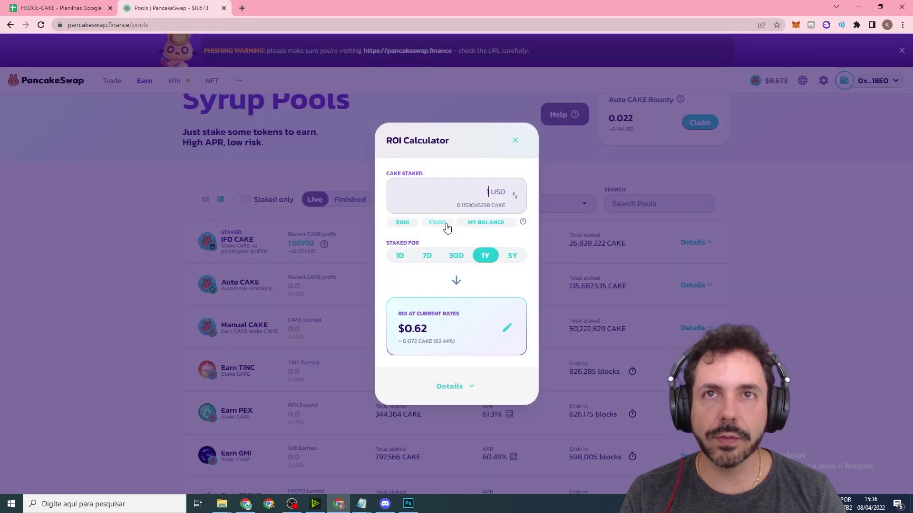
type("0000")
left_click(456, 258)
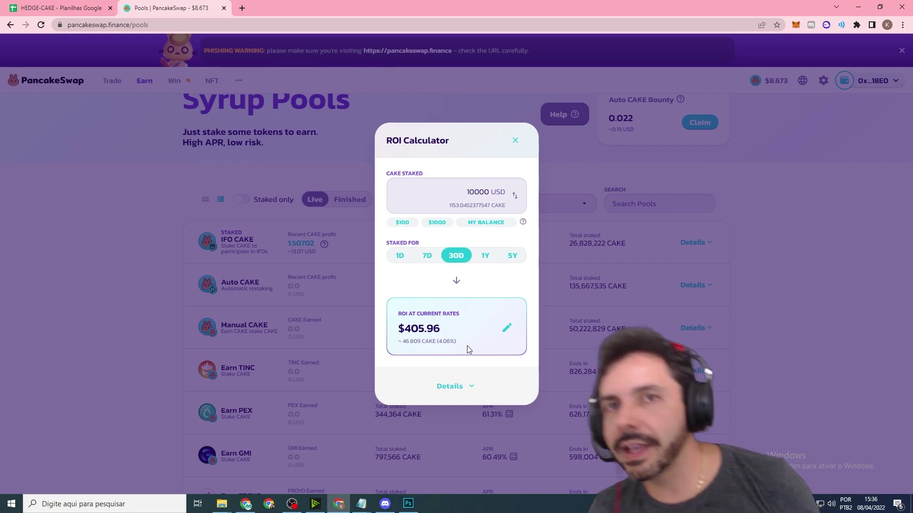
left_click_drag(401, 341, 419, 342)
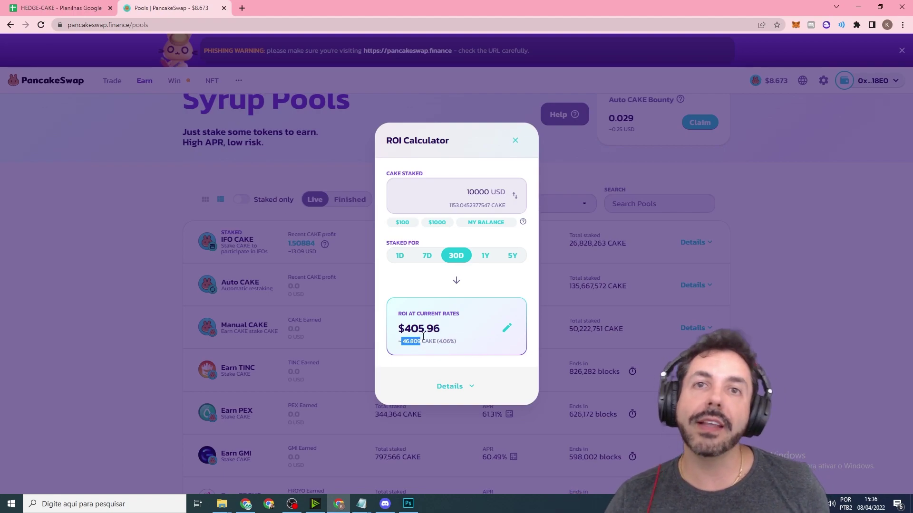
left_click(515, 140)
key("ctrl+Tab")
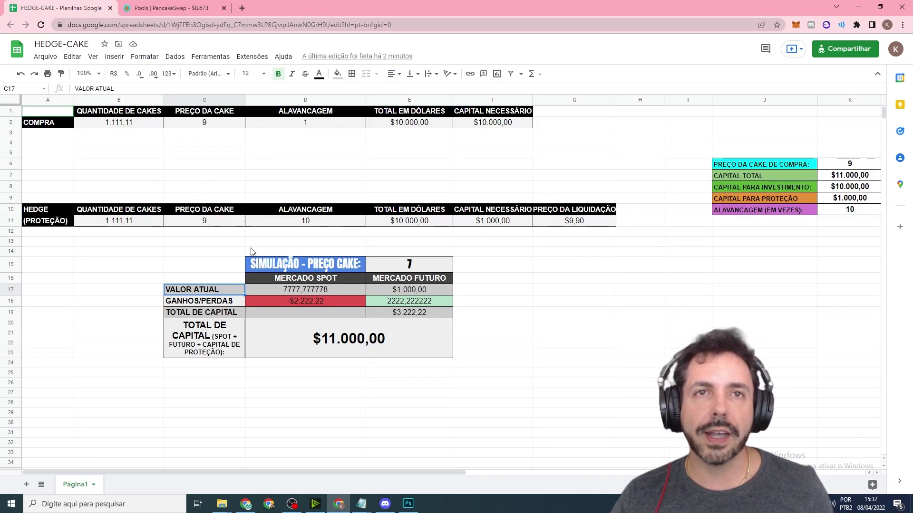
Set the simulated CAKE price in E15 to 9.91 to test a price just above the hedge's liquidation price
left_click(413, 270)
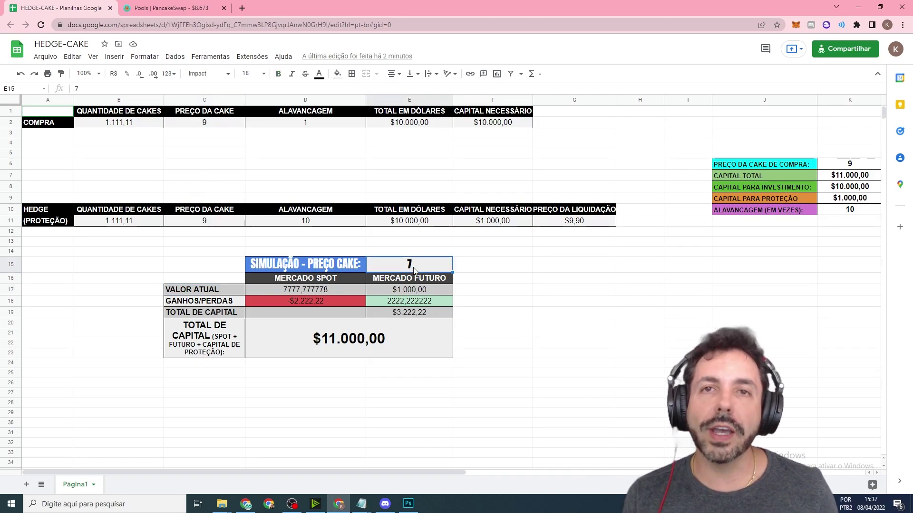
type("11")
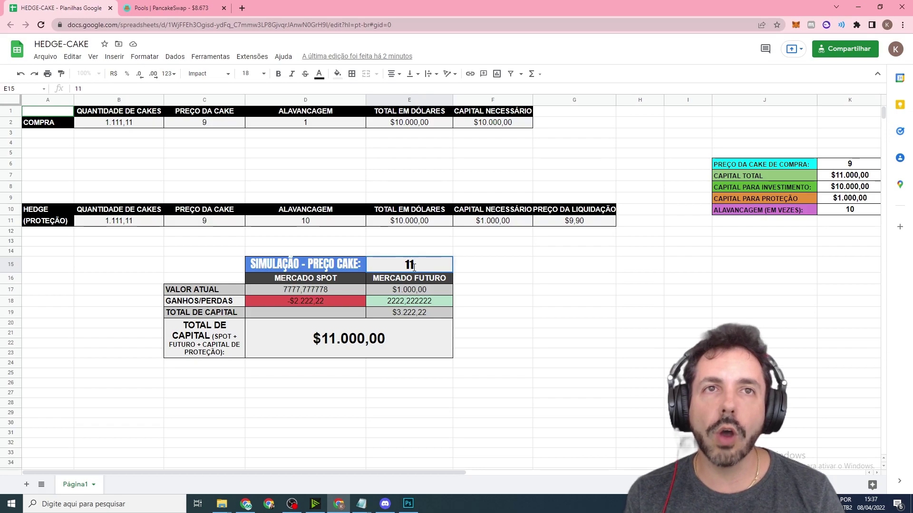
key("BackSpace")
key("BackSpace")
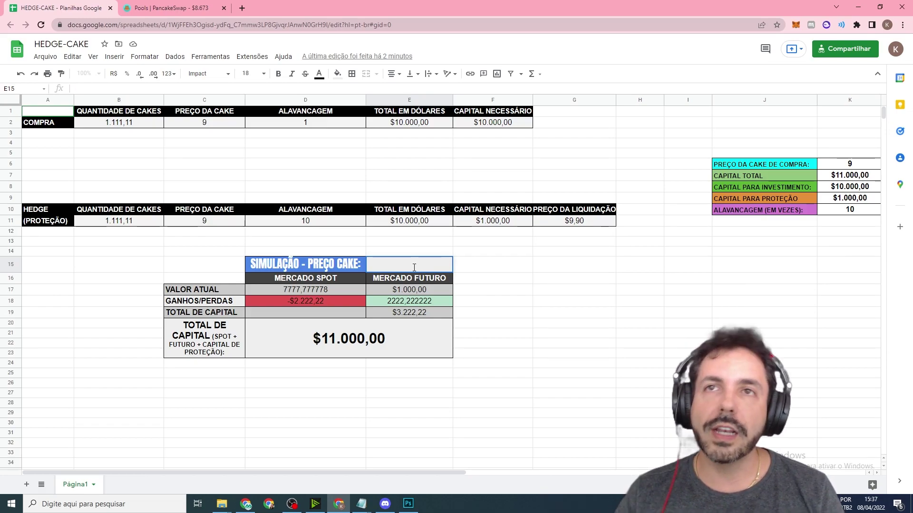
type("9")
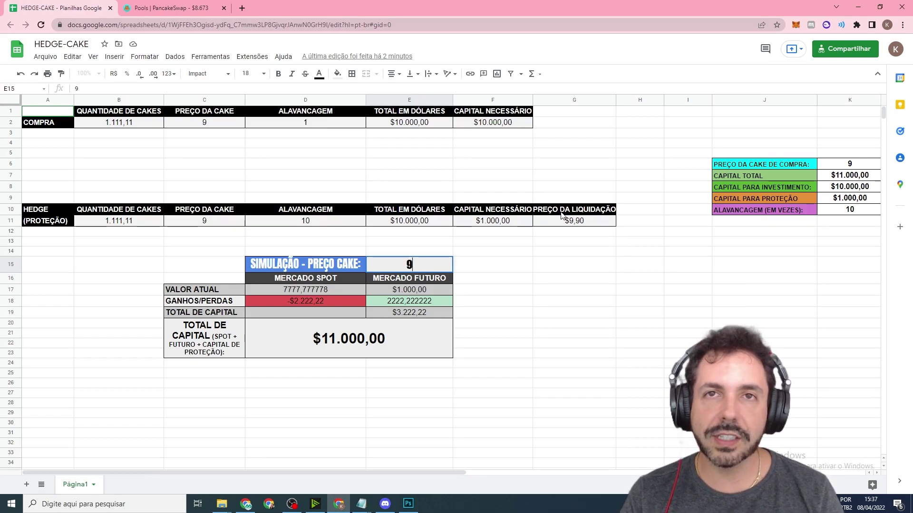
type(".91")
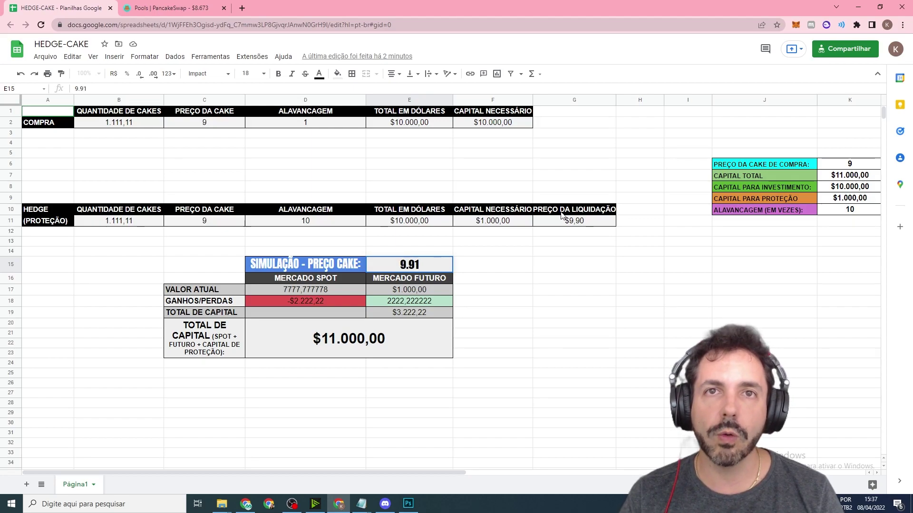
key("Return")
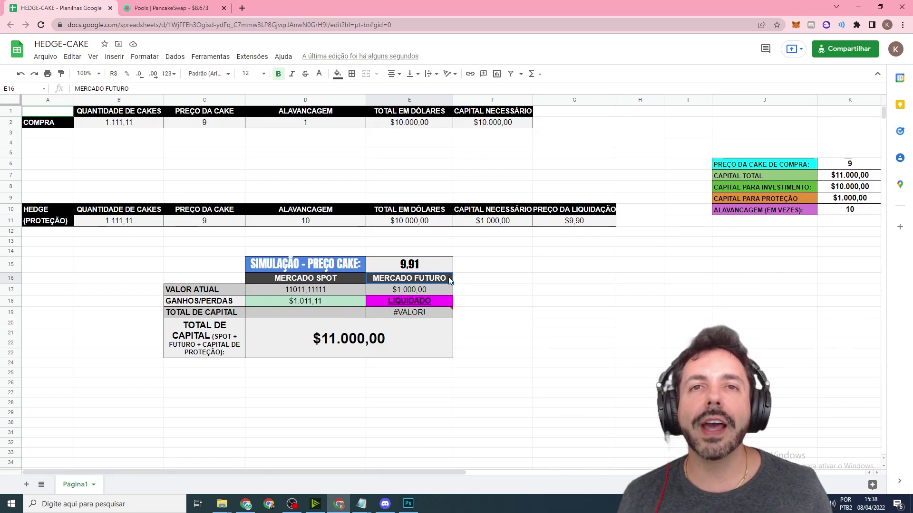
Simulate a drop in the CAKE price to 5 in E15 and return the simulated price to the purchase price of 9
left_click(415, 269)
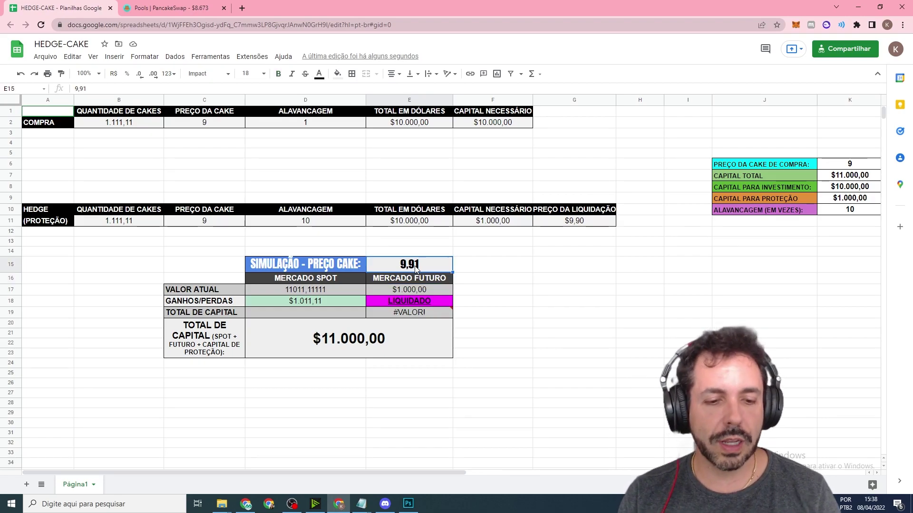
type("5")
key("Return")
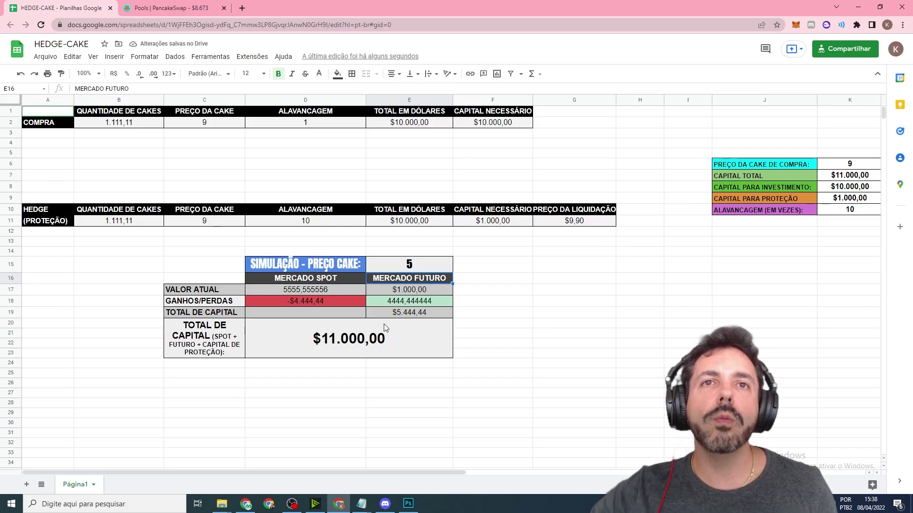
left_click(430, 259)
type("9")
key("Return")
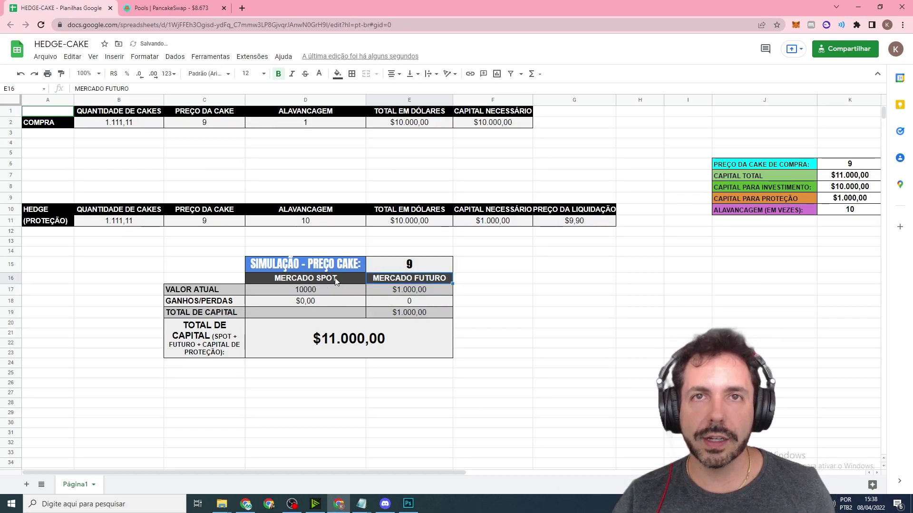